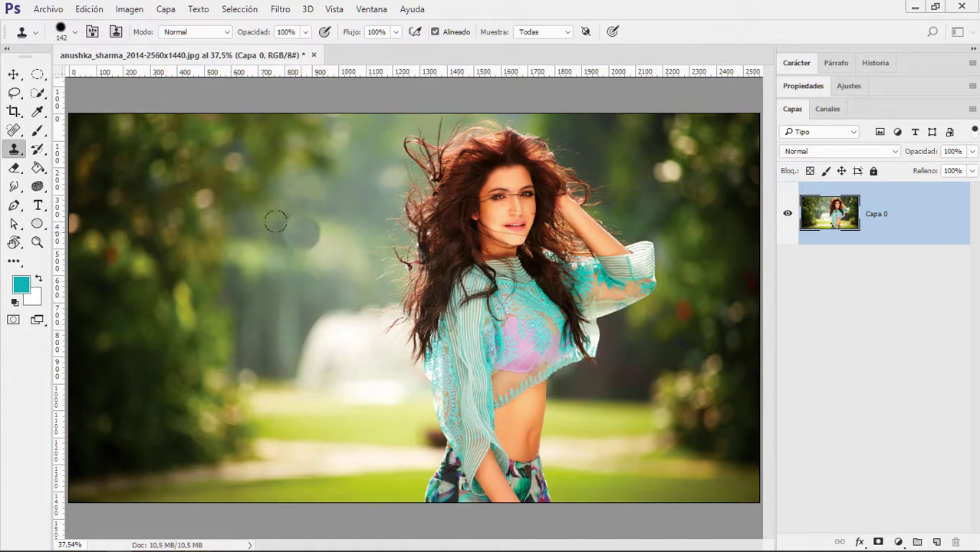
Choose the Clone Stamp tool and sample the blurred left background as the clone source.
{"action": "right_click", "coordinate": [15, 153]}
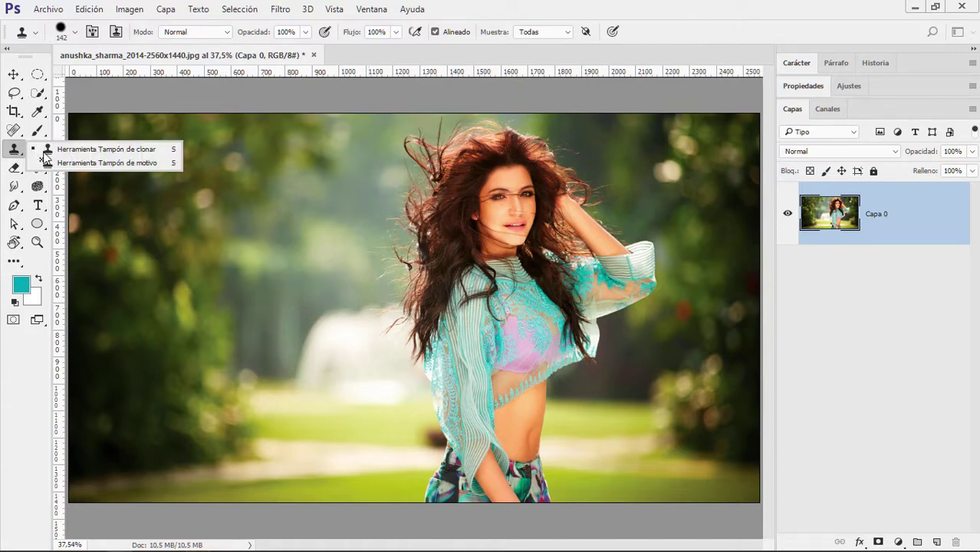
{"action": "left_click", "coordinate": [83, 150]}
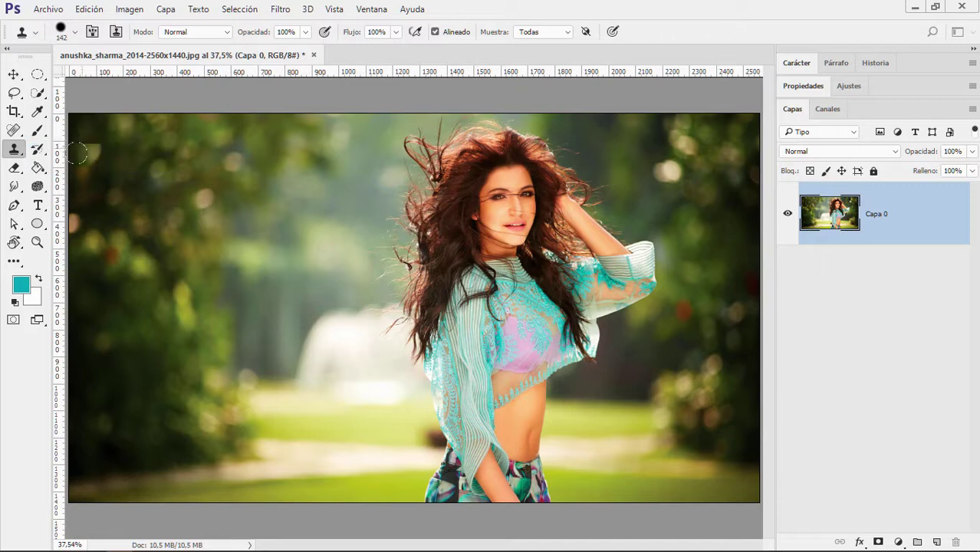
{"action": "left_click", "coordinate": [281, 304], "text": "alt"}
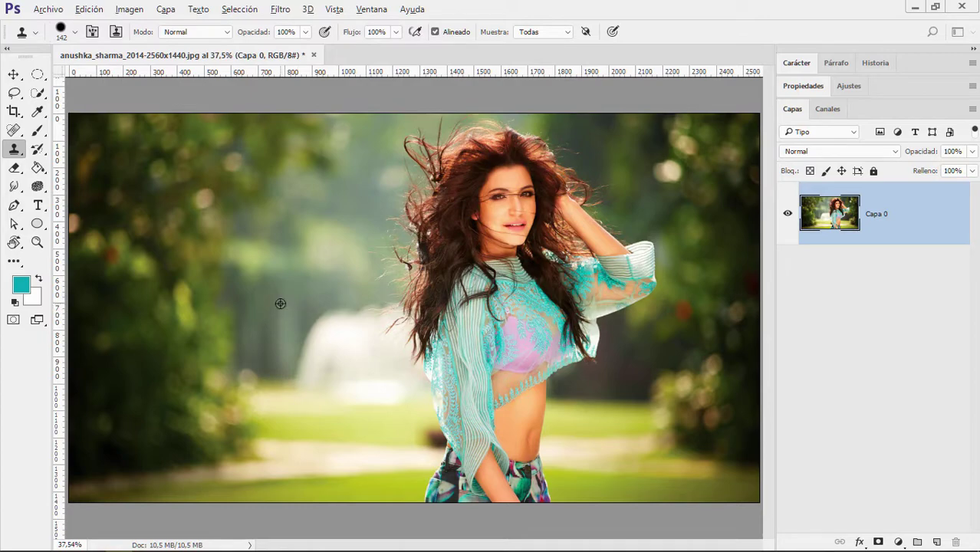
{"action": "scroll", "coordinate": [281, 304], "scroll_direction": "up", "scroll_amount": 3}
{"action": "mouse_move", "coordinate": [253, 299]}
{"action": "left_mouse_down"}
{"action": "mouse_move", "coordinate": [264, 233]}
{"action": "mouse_move", "coordinate": [547, 341]}
{"action": "mouse_move", "coordinate": [350, 276]}
{"action": "mouse_move", "coordinate": [261, 275]}
{"action": "left_mouse_up"}
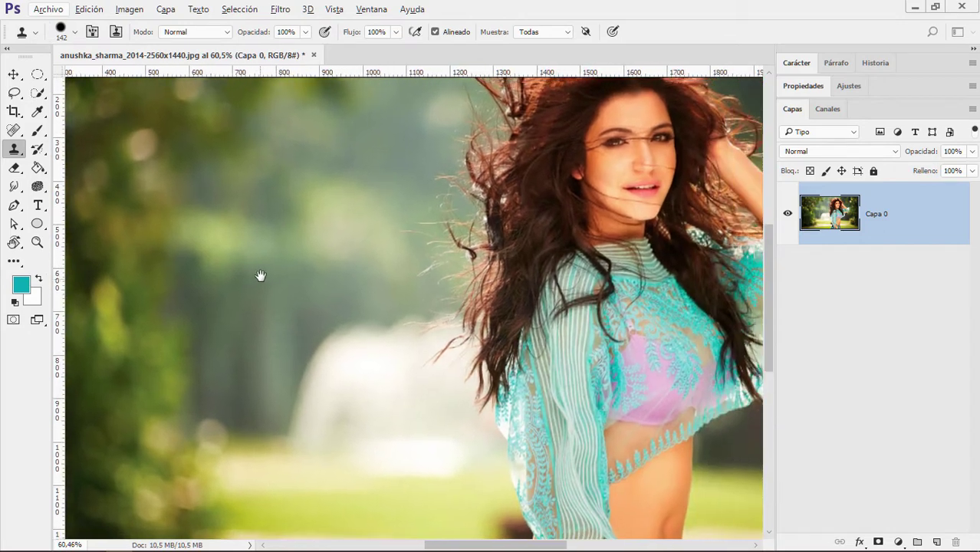
{"action": "scroll", "coordinate": [261, 275], "scroll_direction": "down", "scroll_amount": 2}
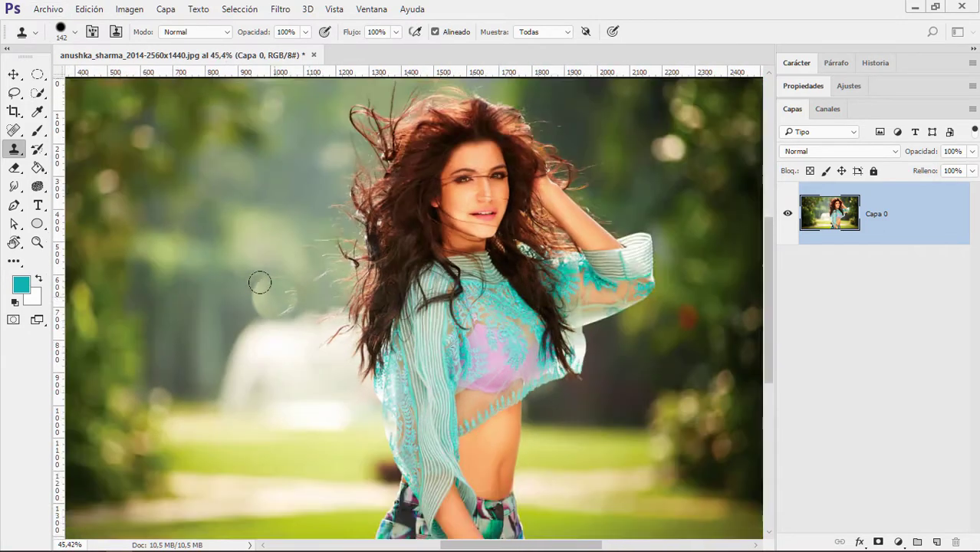
{"action": "scroll", "coordinate": [260, 282], "scroll_direction": "down", "scroll_amount": 1}
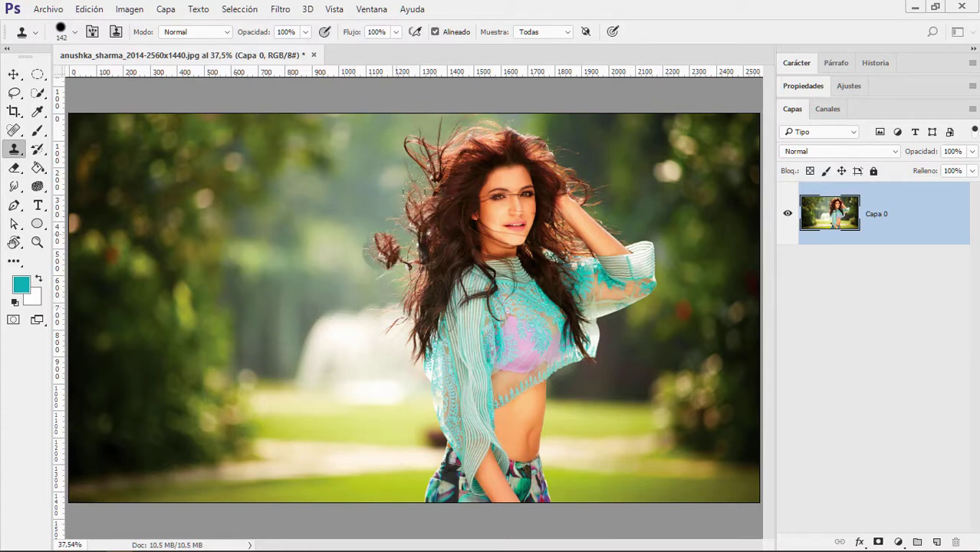
Reselect the Clone Stamp, paint a test patch on the woman's stomach, then undo it.
{"action": "left_click", "coordinate": [14, 135]}
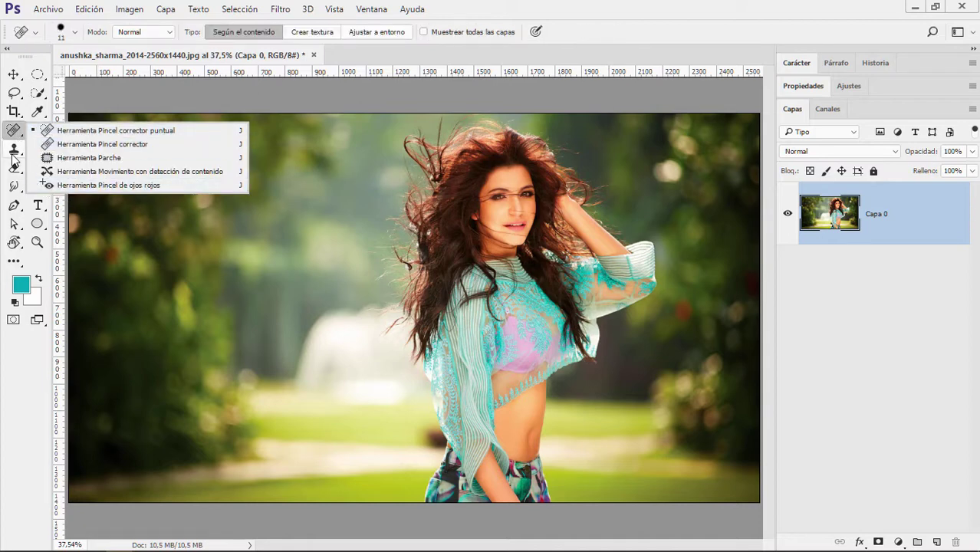
{"action": "left_click", "coordinate": [13, 156]}
{"action": "left_click", "coordinate": [13, 155]}
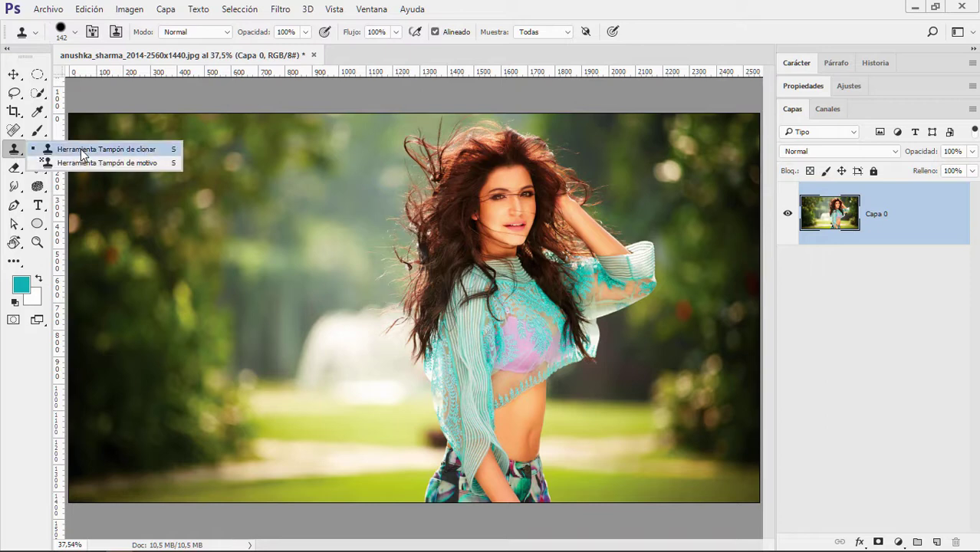
{"action": "left_click", "coordinate": [82, 149]}
{"action": "left_click_drag", "start_coordinate": [525, 414], "coordinate": [510, 442]}
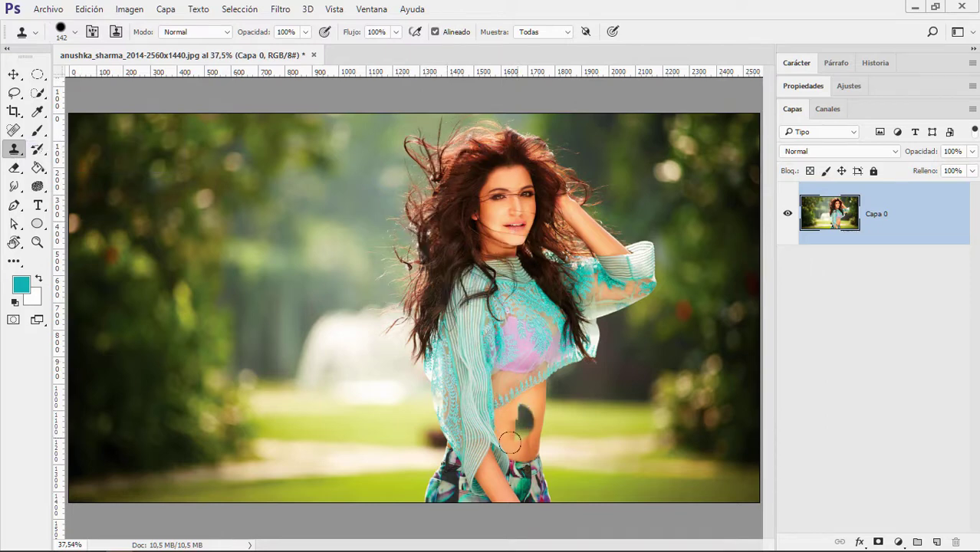
{"action": "key", "text": "ctrl+z"}
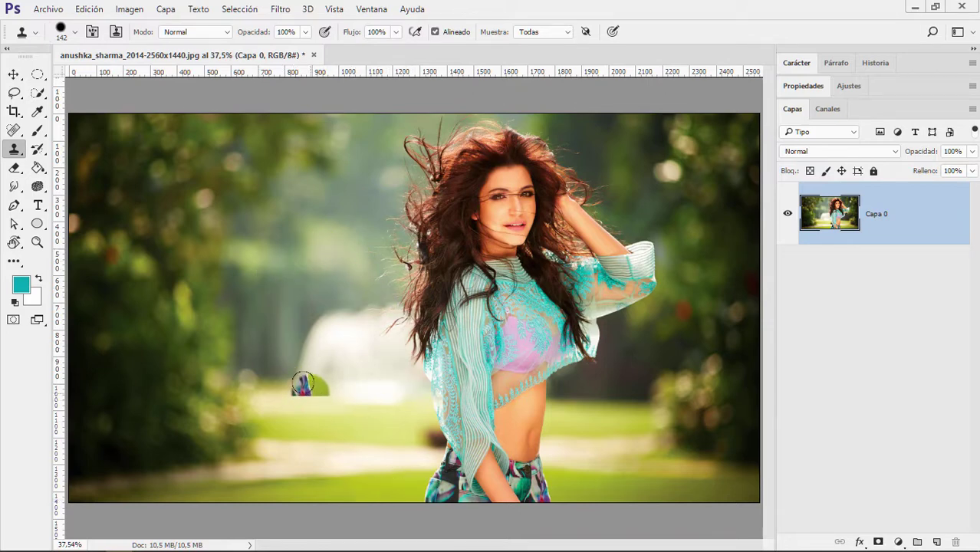
On a new layer, clone the woman's hand, pants, hair, arm and eyes to her left.
{"action": "left_click", "coordinate": [938, 542]}
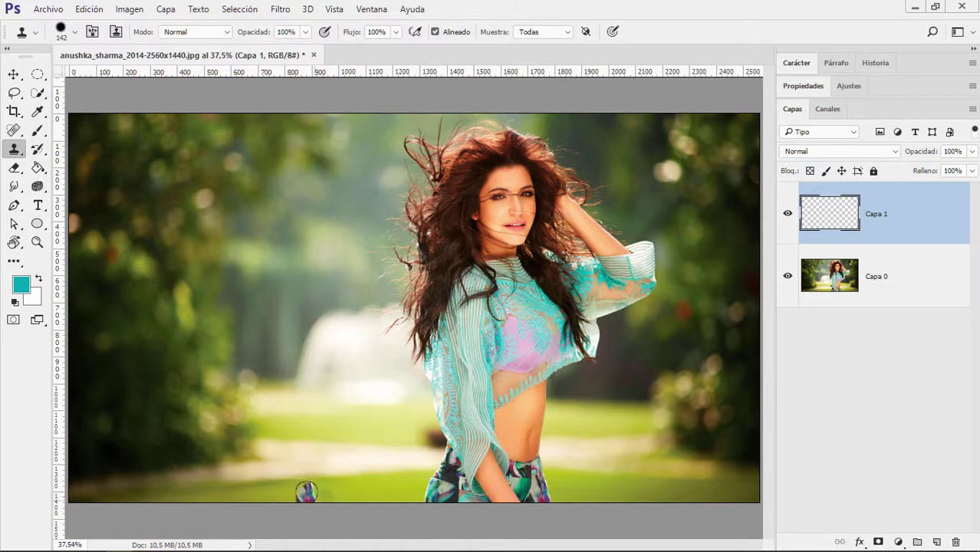
{"action": "mouse_move", "coordinate": [306, 493]}
{"action": "left_mouse_down"}
{"action": "mouse_move", "coordinate": [278, 451]}
{"action": "mouse_move", "coordinate": [212, 480]}
{"action": "mouse_move", "coordinate": [221, 436]}
{"action": "mouse_move", "coordinate": [282, 348]}
{"action": "mouse_move", "coordinate": [228, 402]}
{"action": "mouse_move", "coordinate": [228, 338]}
{"action": "mouse_move", "coordinate": [163, 360]}
{"action": "left_mouse_up"}
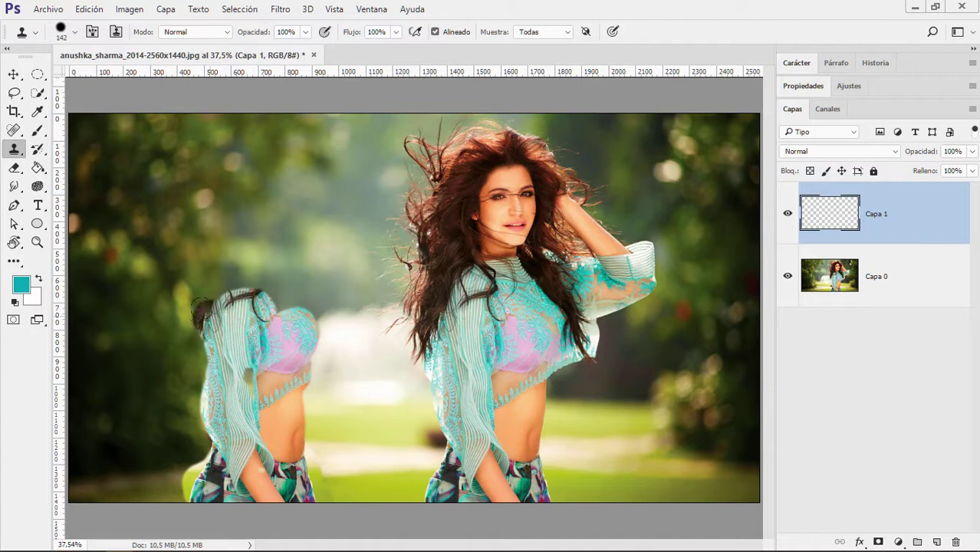
{"action": "mouse_move", "coordinate": [191, 303]}
{"action": "left_mouse_down"}
{"action": "mouse_move", "coordinate": [225, 284]}
{"action": "mouse_move", "coordinate": [349, 260]}
{"action": "mouse_move", "coordinate": [332, 227]}
{"action": "mouse_move", "coordinate": [380, 268]}
{"action": "mouse_move", "coordinate": [289, 307]}
{"action": "mouse_move", "coordinate": [349, 312]}
{"action": "mouse_move", "coordinate": [300, 264]}
{"action": "mouse_move", "coordinate": [257, 245]}
{"action": "mouse_move", "coordinate": [214, 176]}
{"action": "mouse_move", "coordinate": [261, 146]}
{"action": "mouse_move", "coordinate": [307, 184]}
{"action": "mouse_move", "coordinate": [230, 174]}
{"action": "left_mouse_up"}
{"action": "mouse_move", "coordinate": [314, 158]}
{"action": "left_mouse_down"}
{"action": "mouse_move", "coordinate": [366, 253]}
{"action": "mouse_move", "coordinate": [384, 311]}
{"action": "left_mouse_up"}
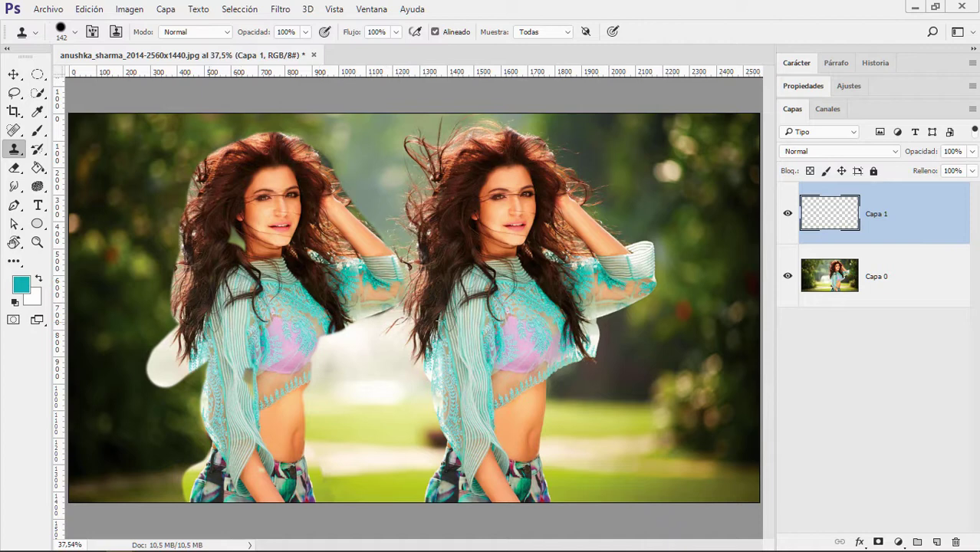
{"action": "mouse_move", "coordinate": [174, 322]}
{"action": "left_mouse_down"}
{"action": "mouse_move", "coordinate": [174, 253]}
{"action": "mouse_move", "coordinate": [191, 188]}
{"action": "mouse_move", "coordinate": [211, 161]}
{"action": "left_mouse_up"}
{"action": "left_click_drag", "start_coordinate": [255, 194], "coordinate": [266, 207]}
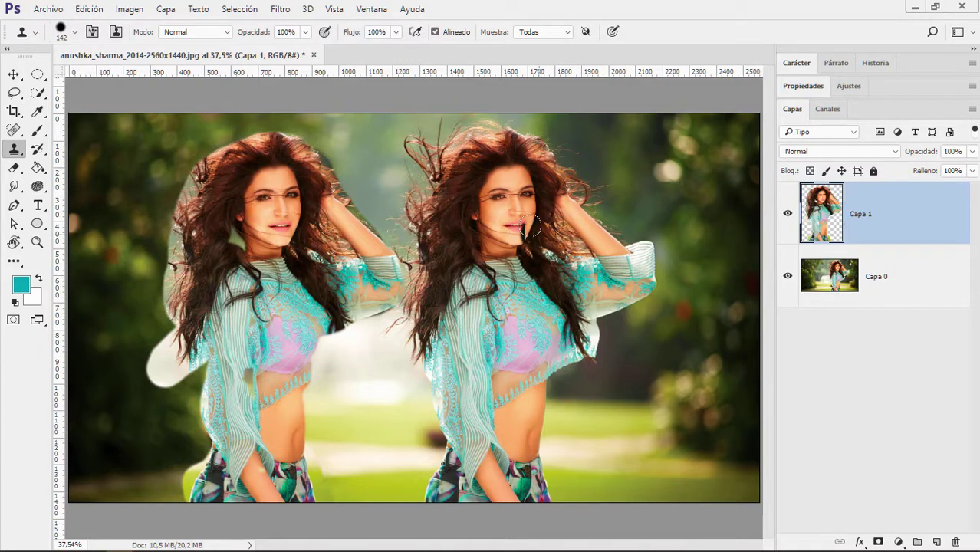
Toggle Capa 0's visibility off and on, keeping Muestra set to Todas.
{"action": "left_click", "coordinate": [787, 278]}
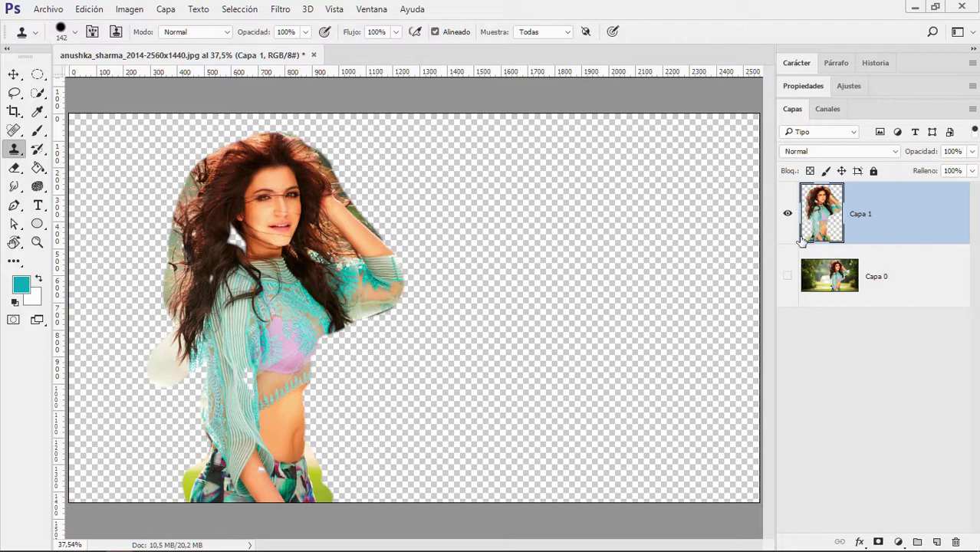
{"action": "left_click", "coordinate": [787, 277]}
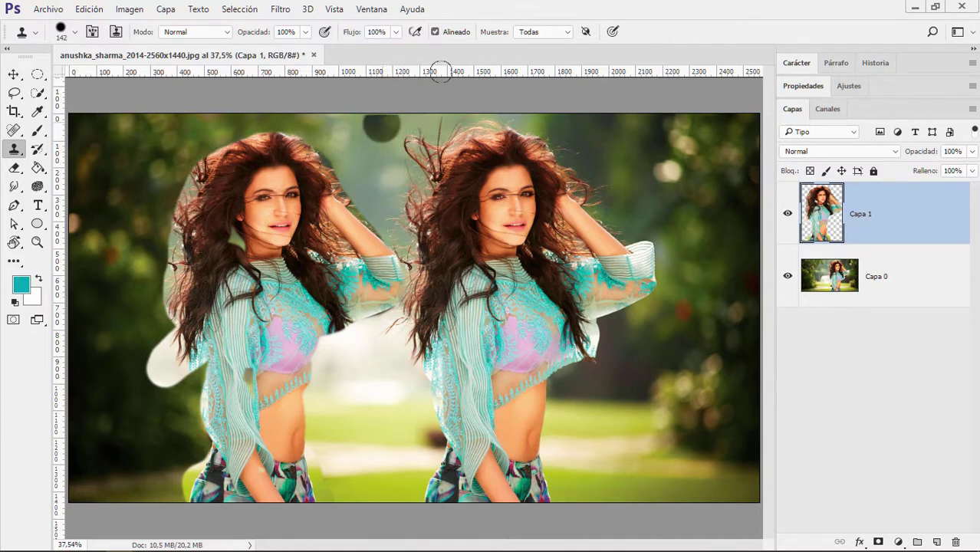
{"action": "left_click", "coordinate": [567, 33]}
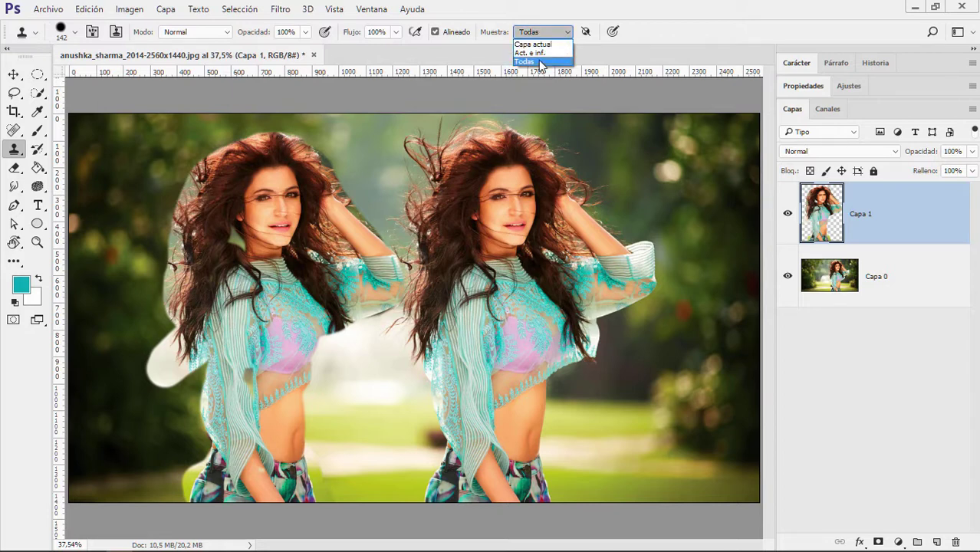
{"action": "left_click", "coordinate": [540, 61]}
On Capa 0, clone hair strands over the left copy's face.
{"action": "left_click", "coordinate": [914, 295]}
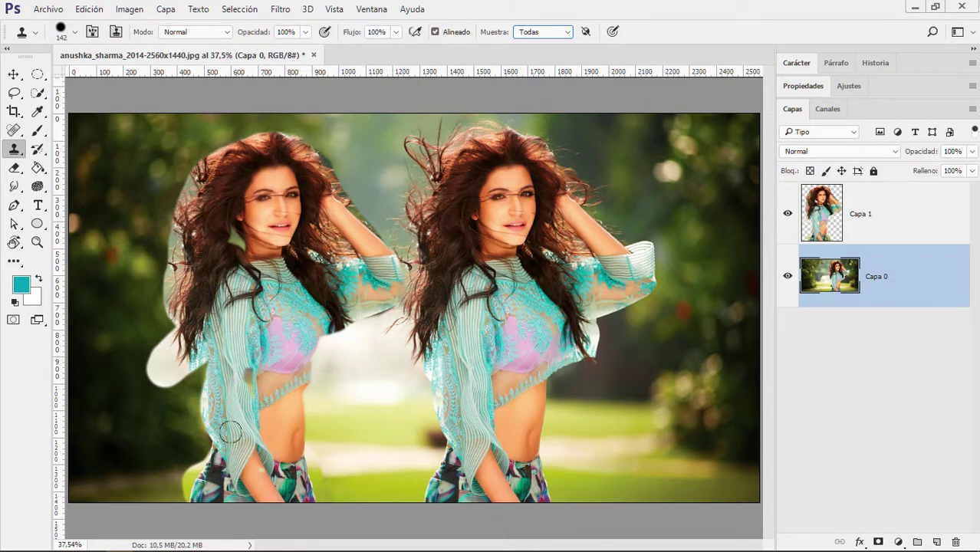
{"action": "left_click", "coordinate": [435, 289]}
{"action": "left_click_drag", "start_coordinate": [278, 217], "coordinate": [285, 170]}
Inspect the stamp and layer blend-mode lists unchanged, select Capa 1, and show the stamp tool variants.
{"action": "left_click", "coordinate": [229, 34]}
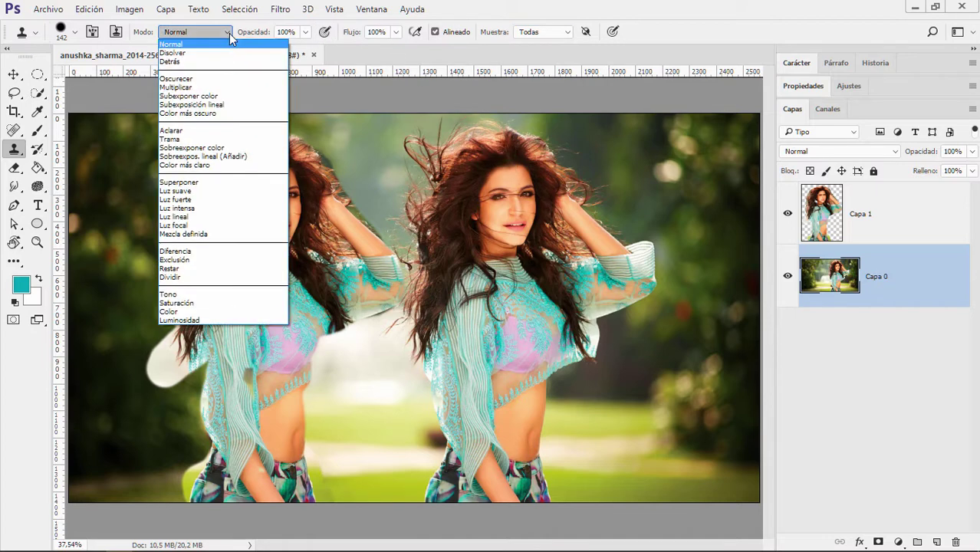
{"action": "left_click", "coordinate": [229, 35]}
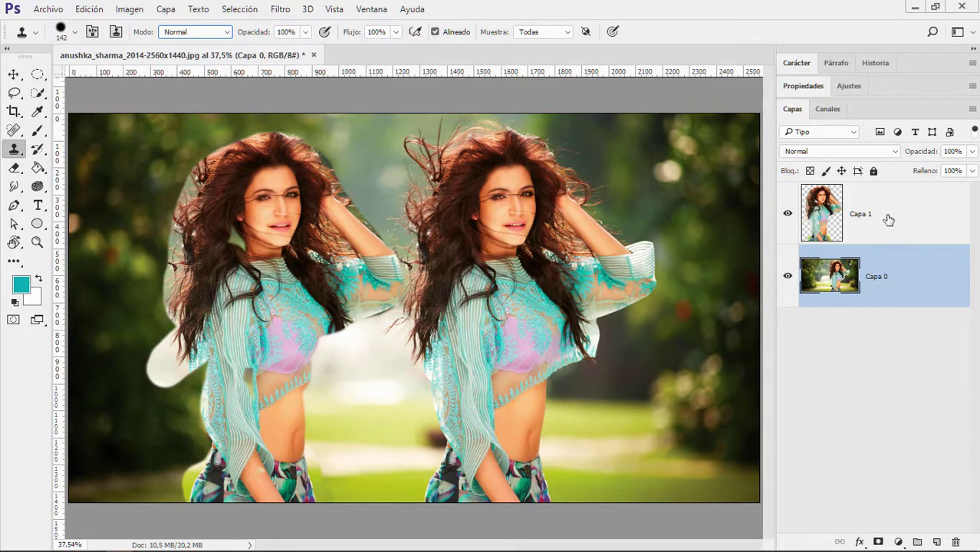
{"action": "left_click", "coordinate": [856, 219]}
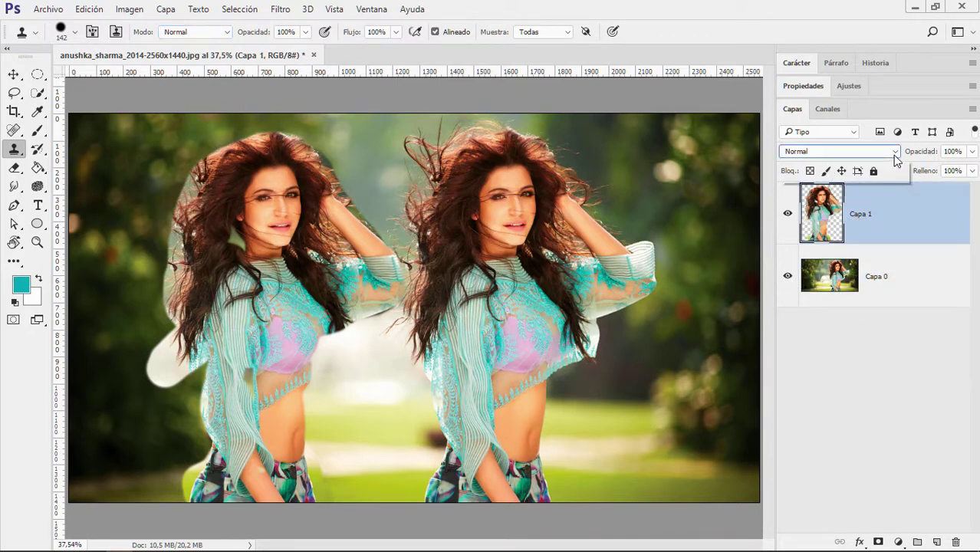
{"action": "left_click", "coordinate": [843, 151]}
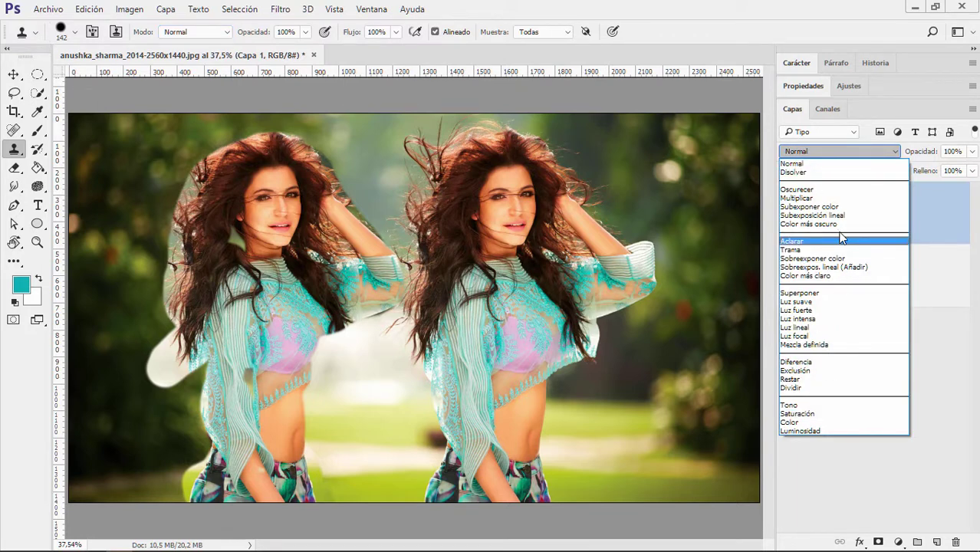
{"action": "key", "text": "Escape"}
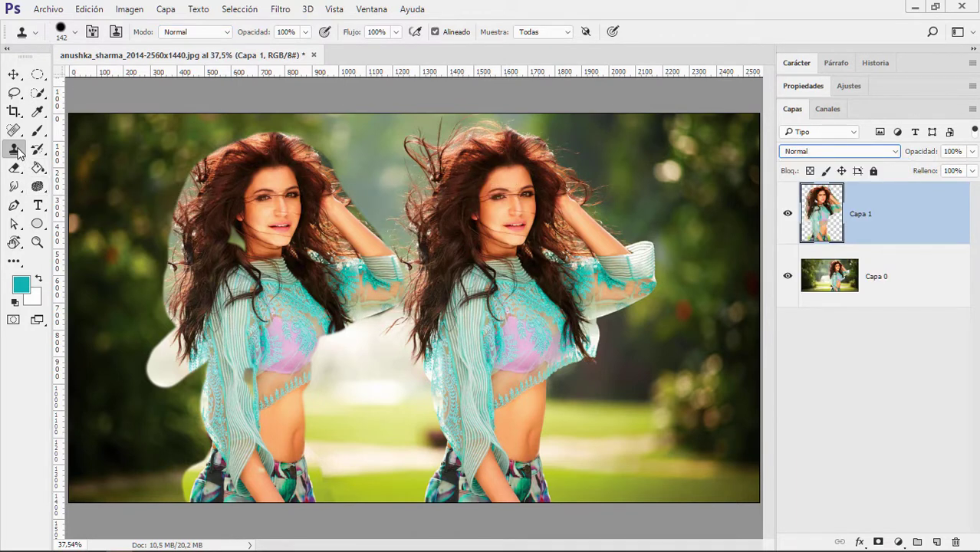
{"action": "right_click", "coordinate": [18, 153]}
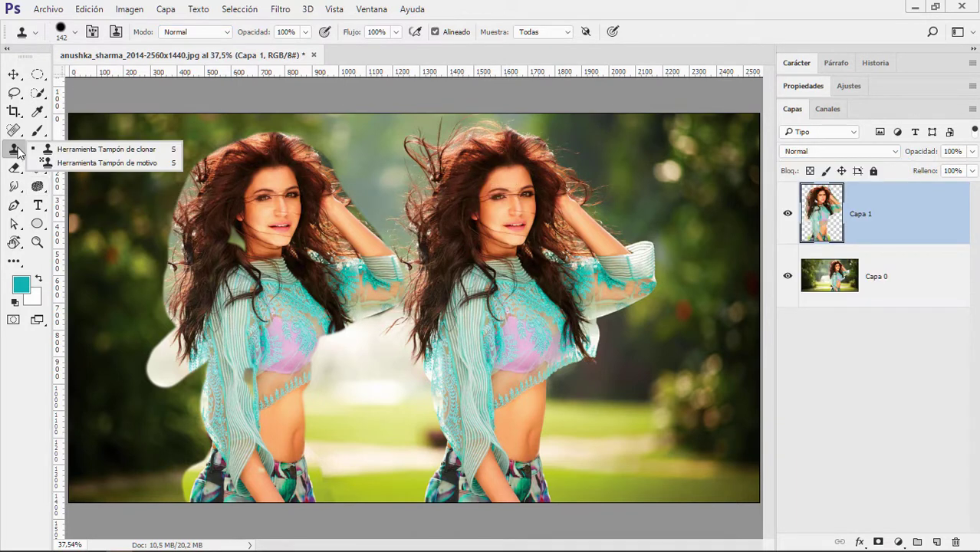
Choose Pattern Stamp Tool from the flyout and open the options-bar pattern picker.
{"action": "left_click", "coordinate": [124, 161]}
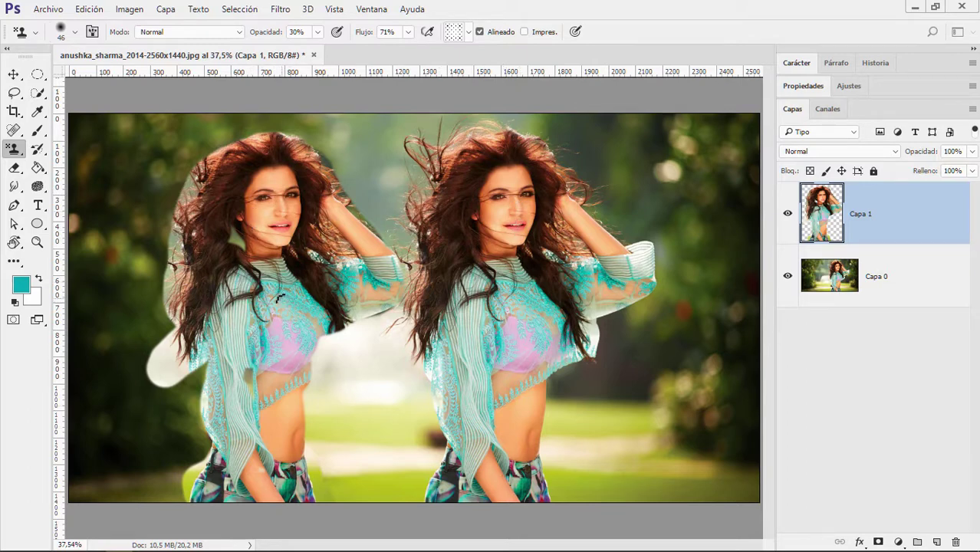
{"action": "left_click", "coordinate": [469, 33]}
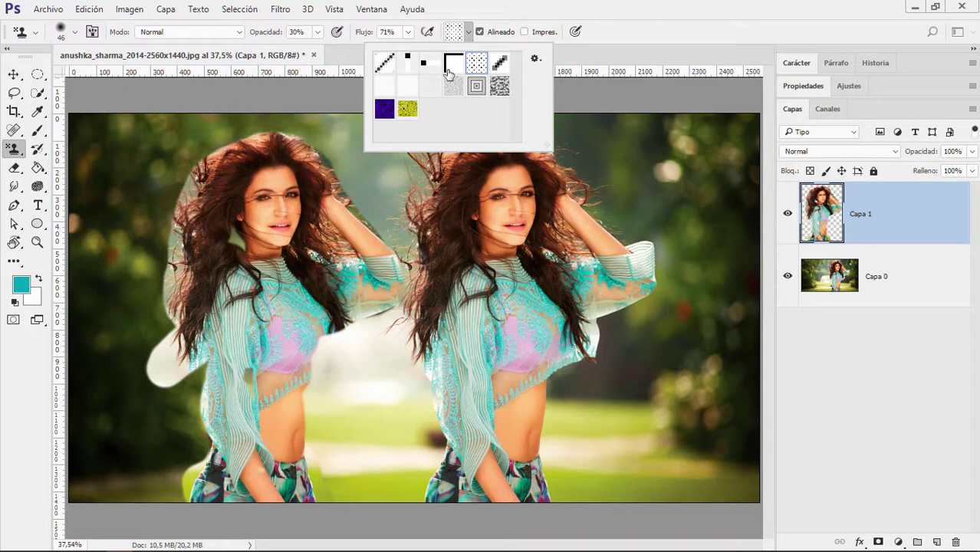
Add a new empty layer above Capa 1 and make Capa 0 active.
{"action": "left_click", "coordinate": [732, 6]}
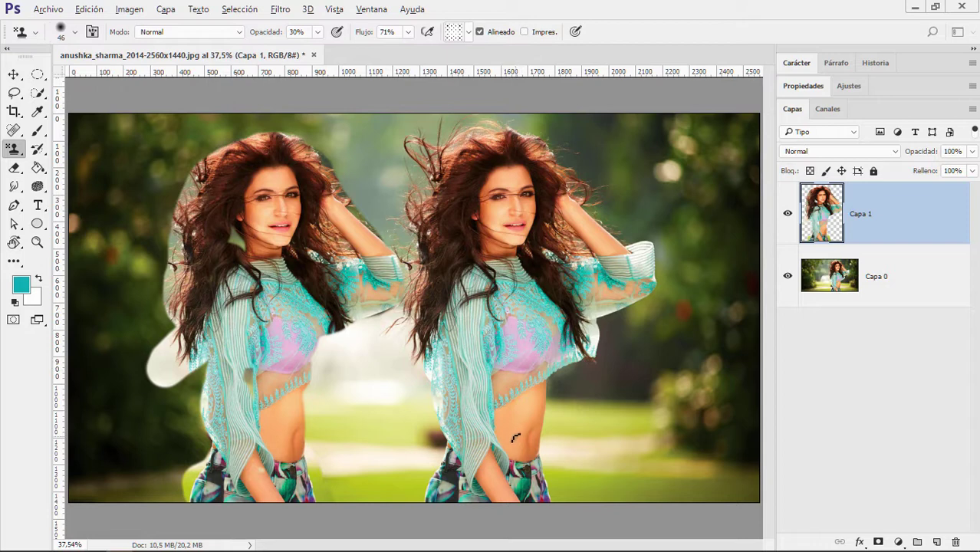
{"action": "left_click", "coordinate": [937, 542]}
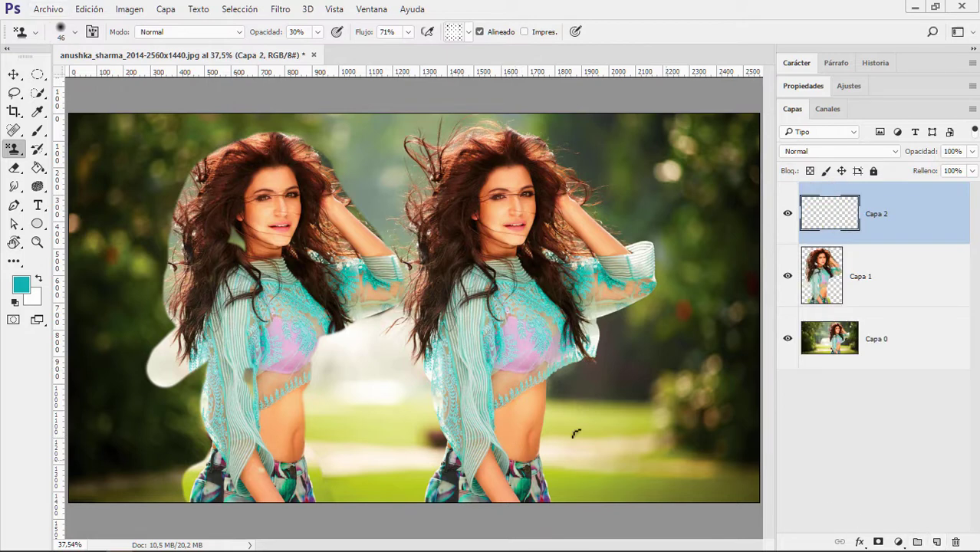
{"action": "left_click", "coordinate": [912, 349]}
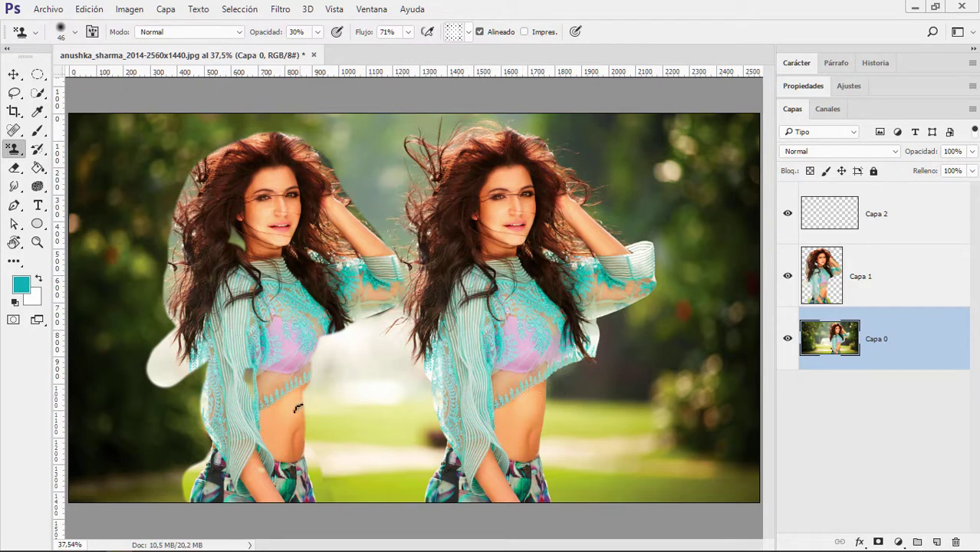
Try dotted pattern strokes on Capa 0, undo them, and select the empty Capa 2.
{"action": "mouse_move", "coordinate": [317, 411]}
{"action": "left_mouse_down"}
{"action": "mouse_move", "coordinate": [322, 431]}
{"action": "mouse_move", "coordinate": [397, 408]}
{"action": "left_mouse_up"}
{"action": "left_click_drag", "start_coordinate": [479, 352], "coordinate": [491, 350]}
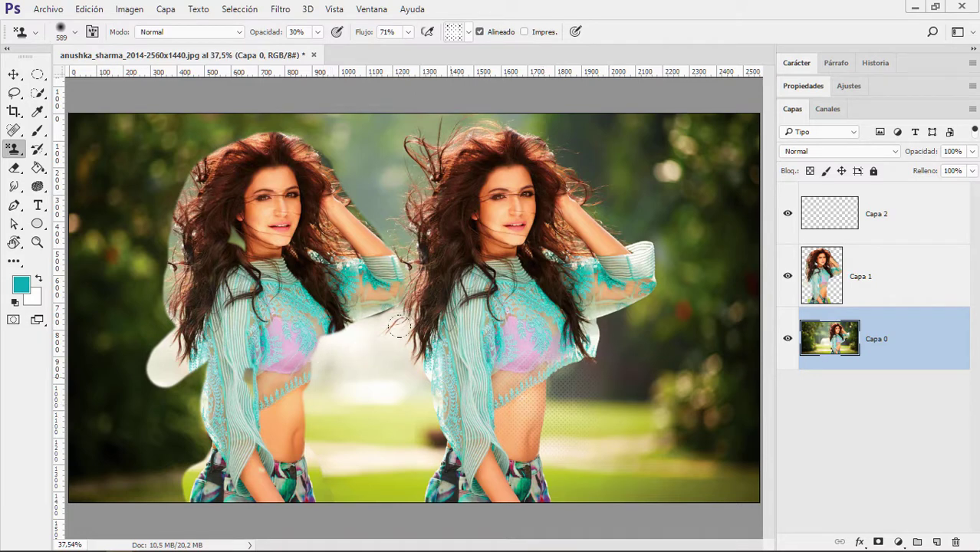
{"action": "key", "text": "ctrl+z"}
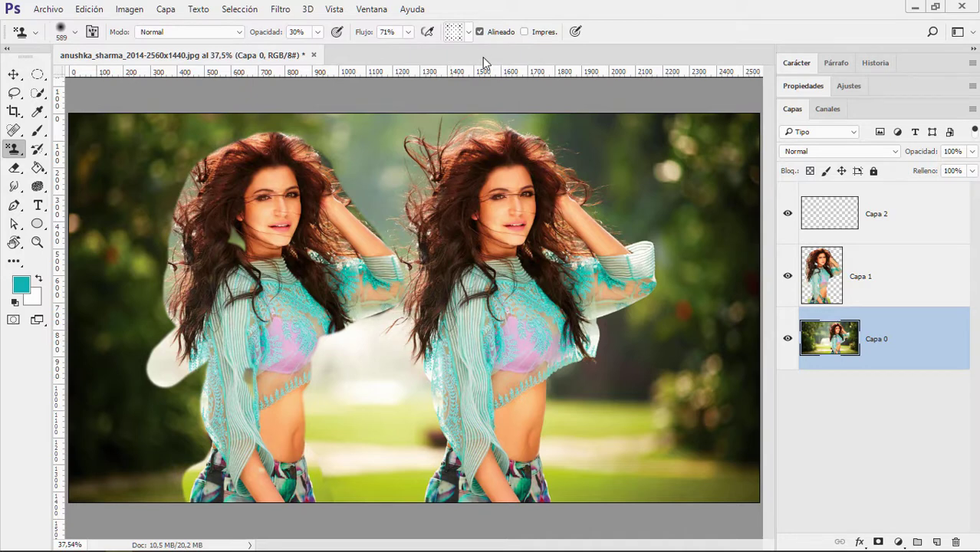
{"action": "left_click", "coordinate": [469, 31]}
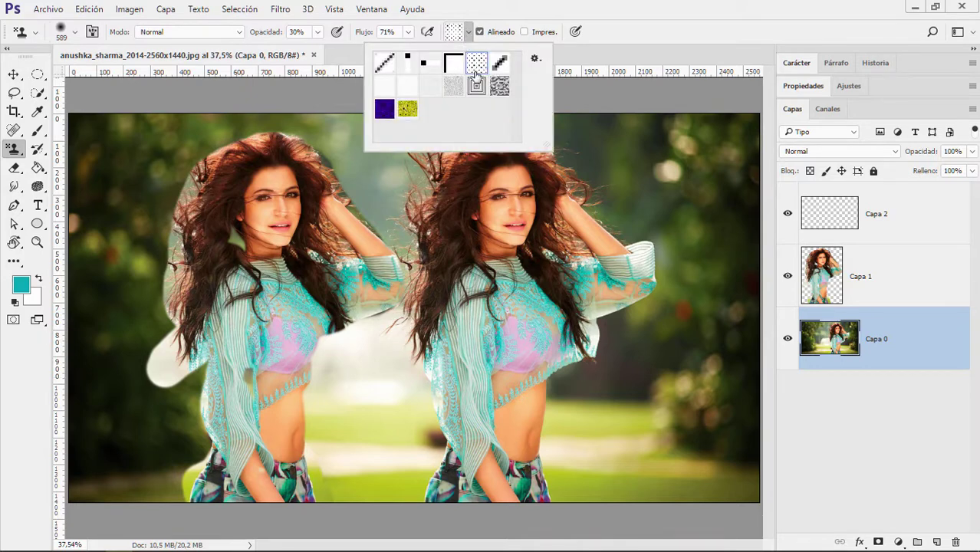
{"action": "left_click_drag", "start_coordinate": [420, 307], "coordinate": [430, 441]}
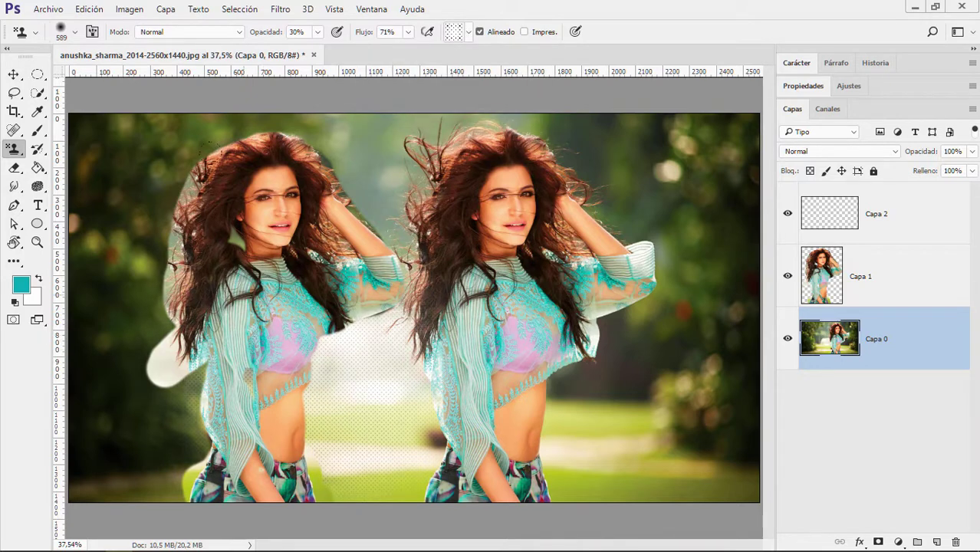
{"action": "left_click_drag", "start_coordinate": [172, 322], "coordinate": [186, 407]}
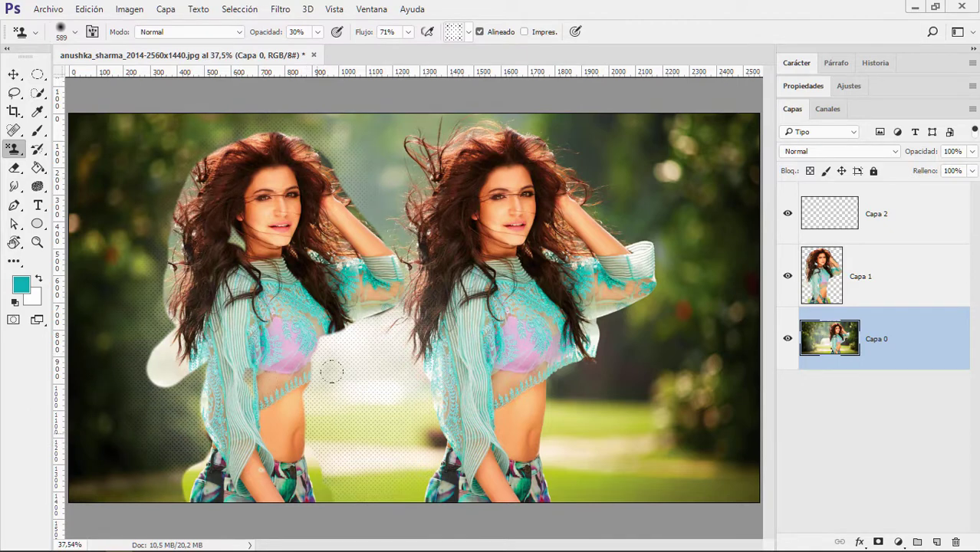
{"action": "key", "text": "ctrl+z"}
{"action": "left_click", "coordinate": [890, 211]}
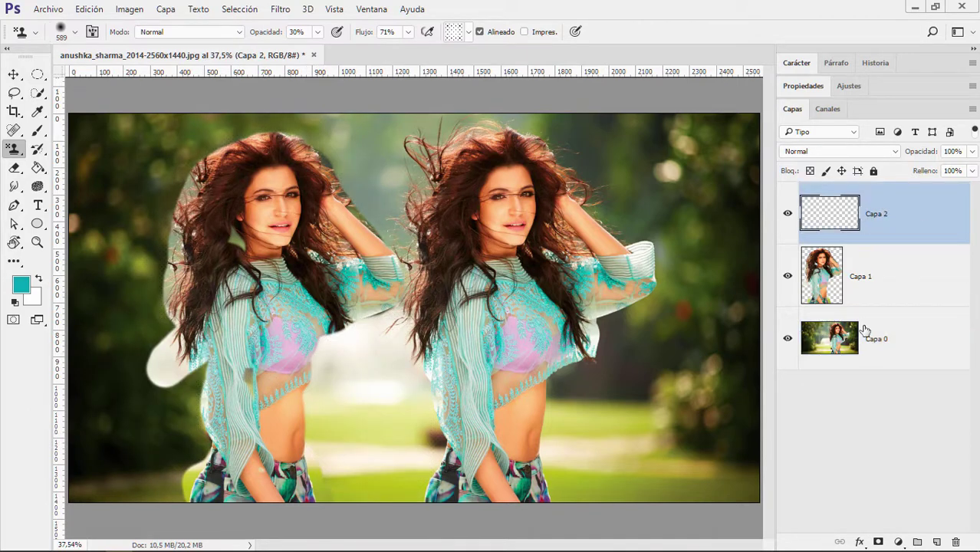
{"action": "left_click", "coordinate": [857, 354]}
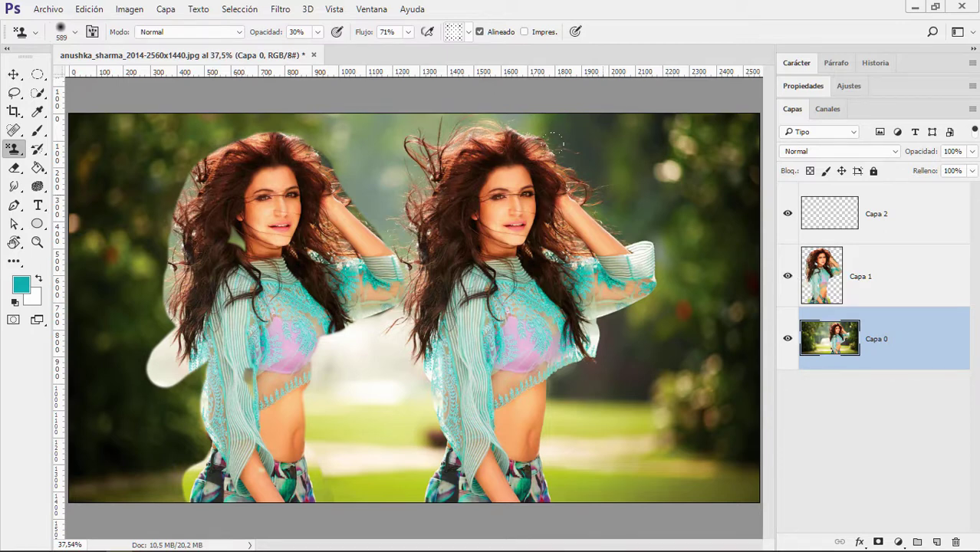
{"action": "left_click", "coordinate": [469, 36]}
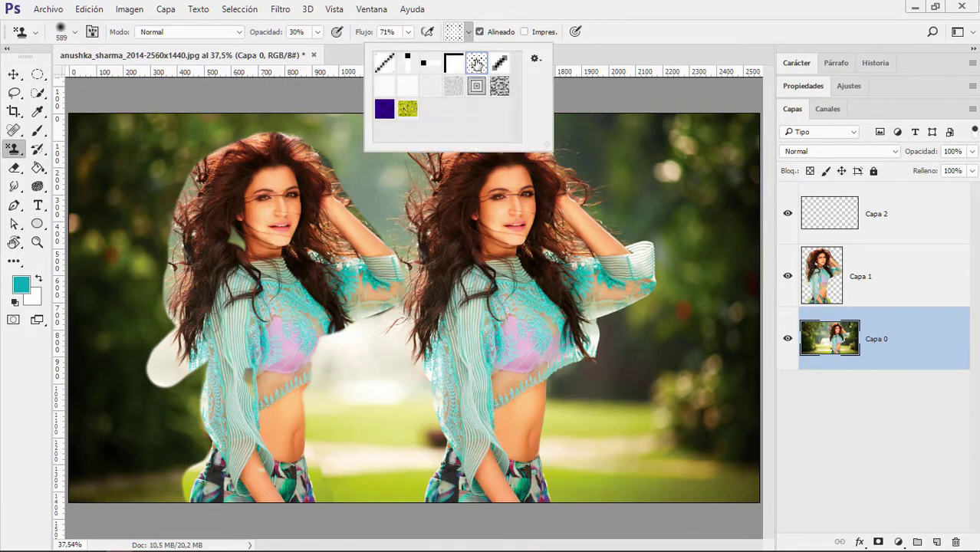
{"action": "left_click", "coordinate": [685, 31]}
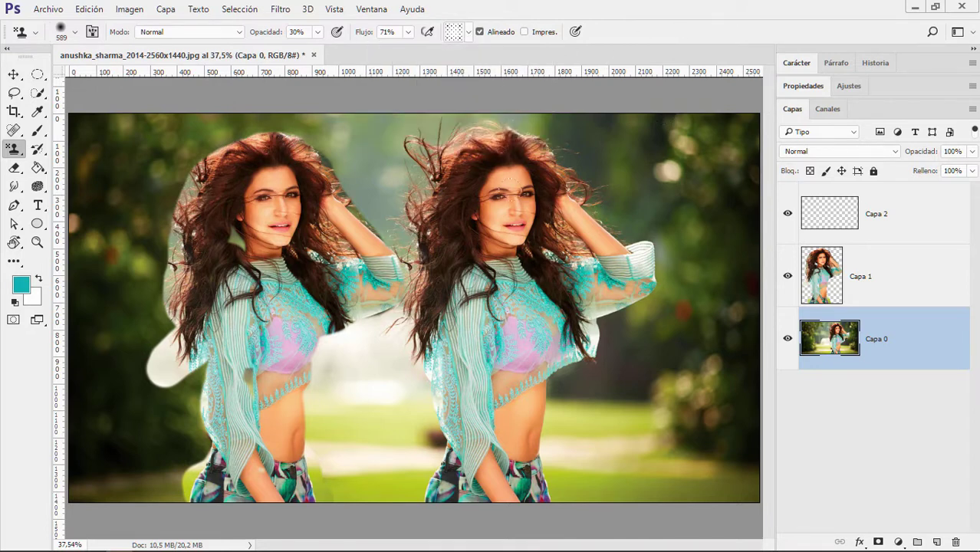
{"action": "left_click", "coordinate": [871, 220]}
{"action": "mouse_move", "coordinate": [338, 261]}
{"action": "left_mouse_down"}
{"action": "mouse_move", "coordinate": [176, 369]}
{"action": "mouse_move", "coordinate": [460, 170]}
{"action": "mouse_move", "coordinate": [320, 369]}
{"action": "mouse_move", "coordinate": [488, 227]}
{"action": "left_mouse_up"}
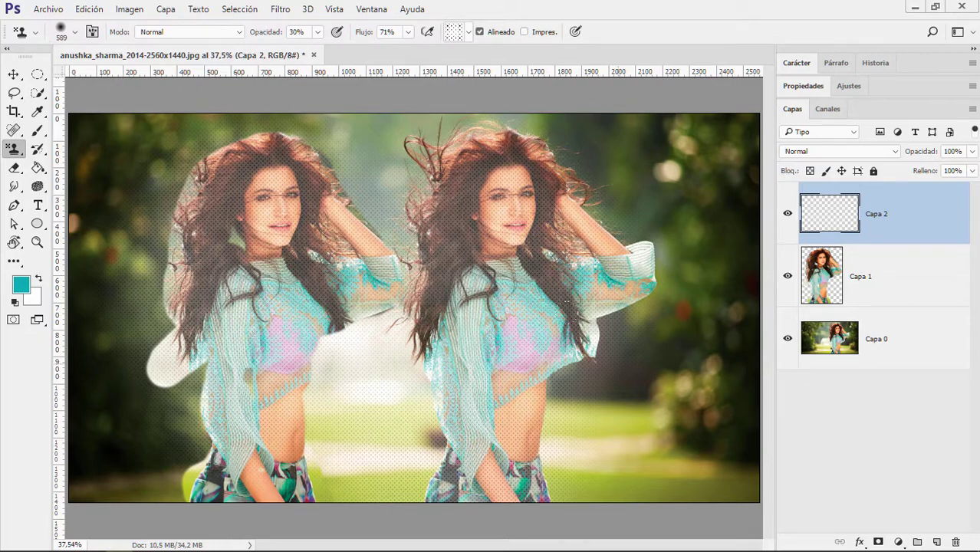
{"action": "key", "text": "ctrl+alt+z"}
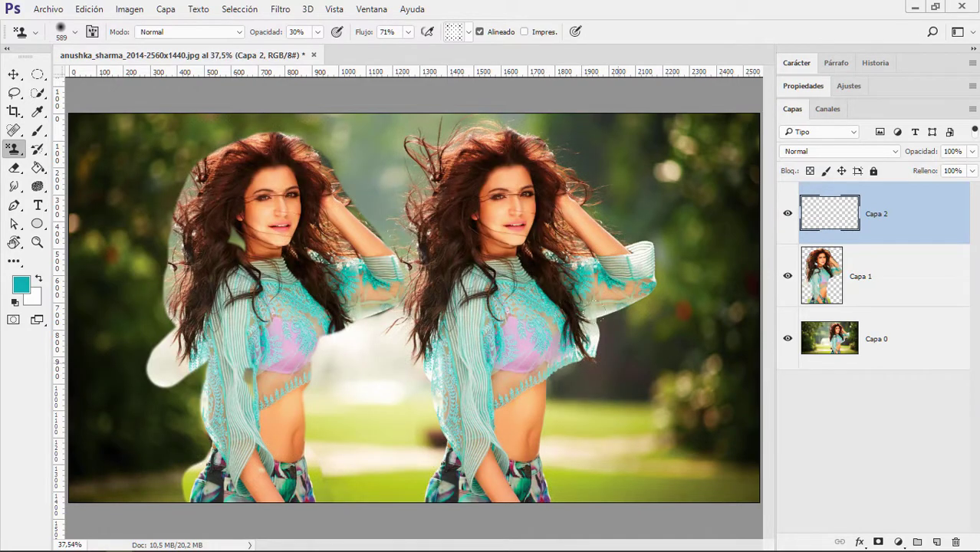
Hide Capa 1 and stamp halftone dots over the woman's hair, face, arm and pants on Capa 0.
{"action": "left_click", "coordinate": [787, 276]}
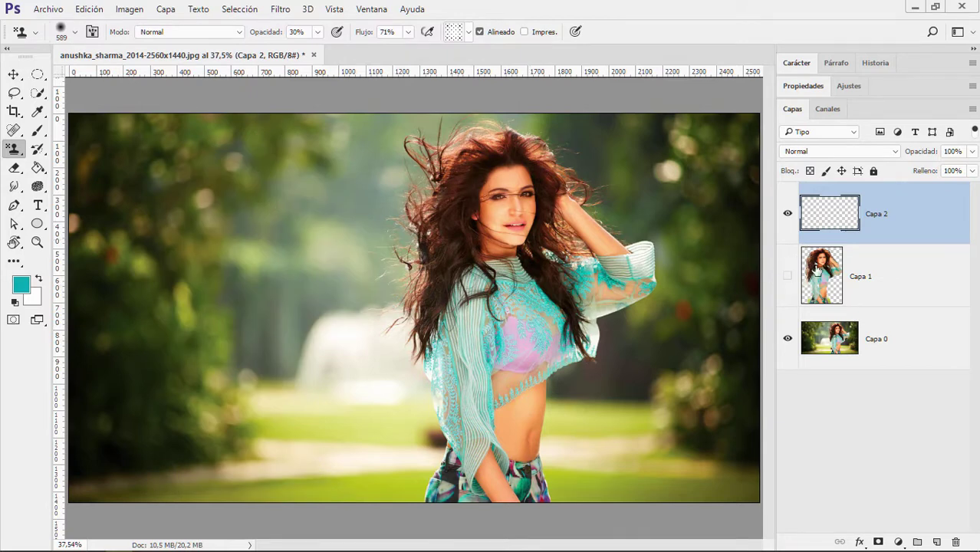
{"action": "left_click", "coordinate": [890, 341]}
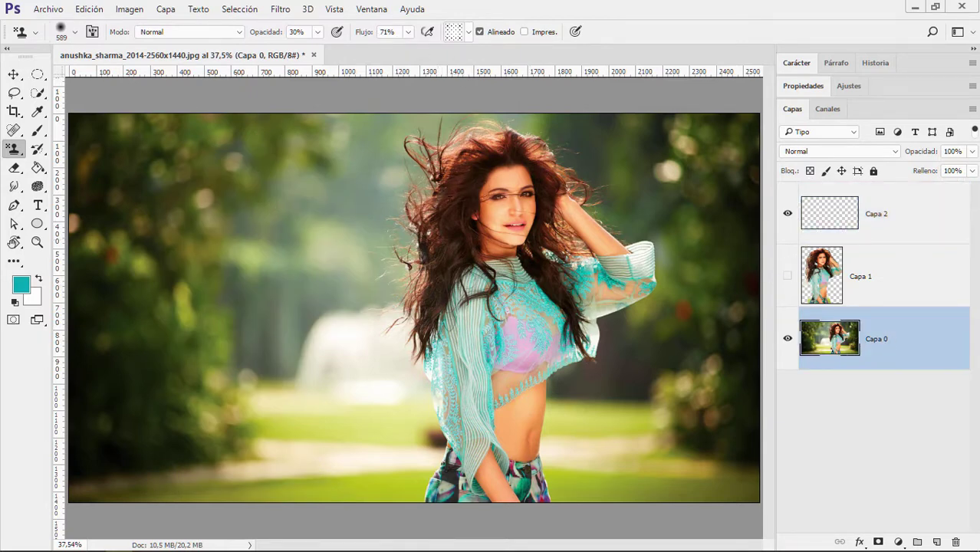
{"action": "left_click_drag", "start_coordinate": [498, 177], "coordinate": [483, 338]}
{"action": "mouse_move", "coordinate": [529, 368]}
{"action": "left_mouse_down"}
{"action": "mouse_move", "coordinate": [491, 430]}
{"action": "mouse_move", "coordinate": [476, 487]}
{"action": "left_mouse_up"}
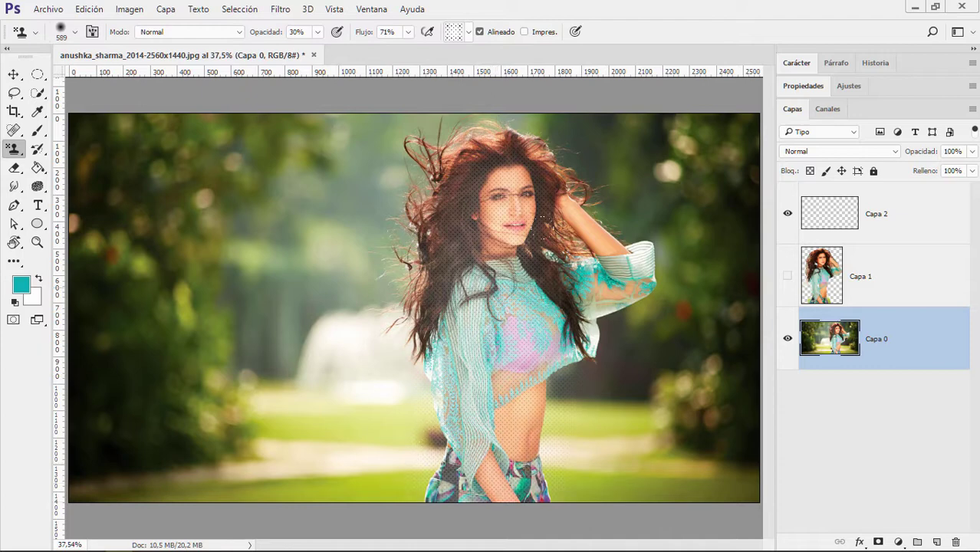
{"action": "left_click_drag", "start_coordinate": [613, 230], "coordinate": [460, 230]}
{"action": "mouse_move", "coordinate": [490, 154]}
{"action": "left_mouse_down"}
{"action": "mouse_move", "coordinate": [402, 261]}
{"action": "mouse_move", "coordinate": [441, 326]}
{"action": "left_mouse_up"}
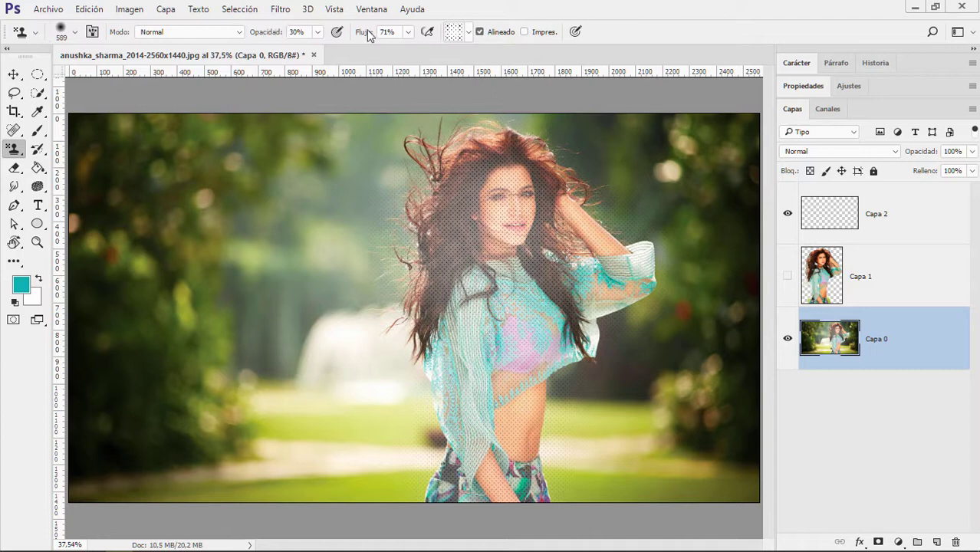
Pick the lighter grey pattern in the options-bar pattern picker.
{"action": "left_click", "coordinate": [469, 32]}
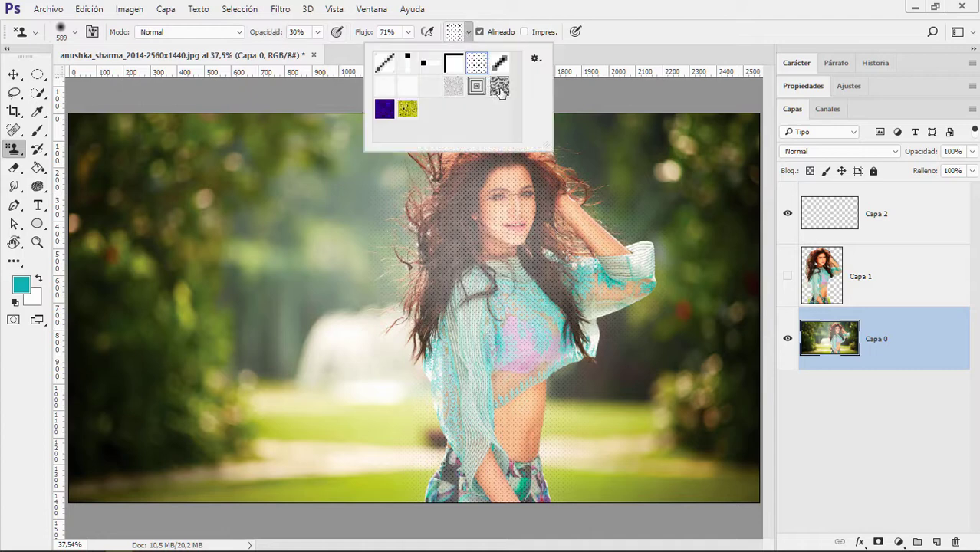
{"action": "left_click", "coordinate": [499, 85]}
{"action": "left_click", "coordinate": [453, 85]}
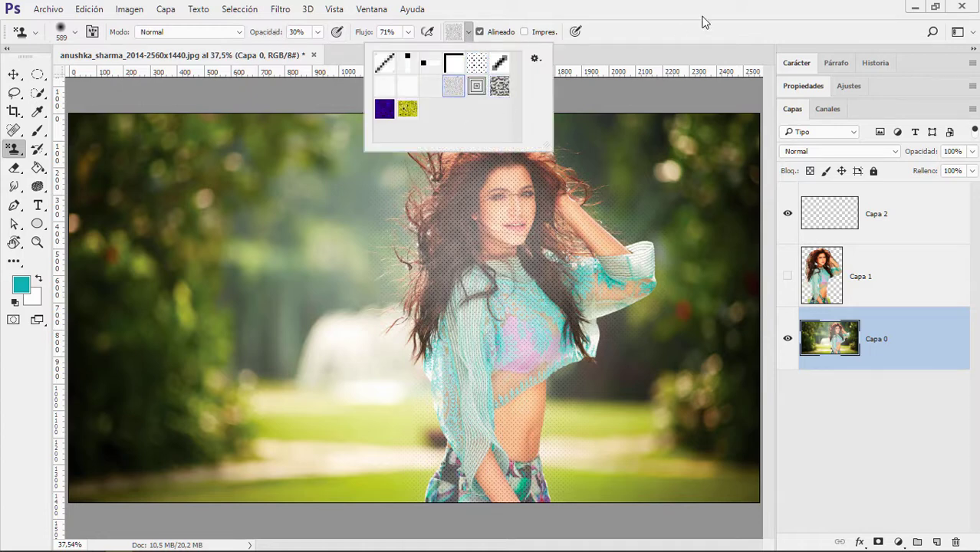
Undo the halftone and stamp the grey grain pattern over her hair, face, torso and right arm.
{"action": "double_click", "coordinate": [453, 85]}
{"action": "key", "text": "ctrl+alt+z"}
{"action": "key", "text": "ctrl+alt+z"}
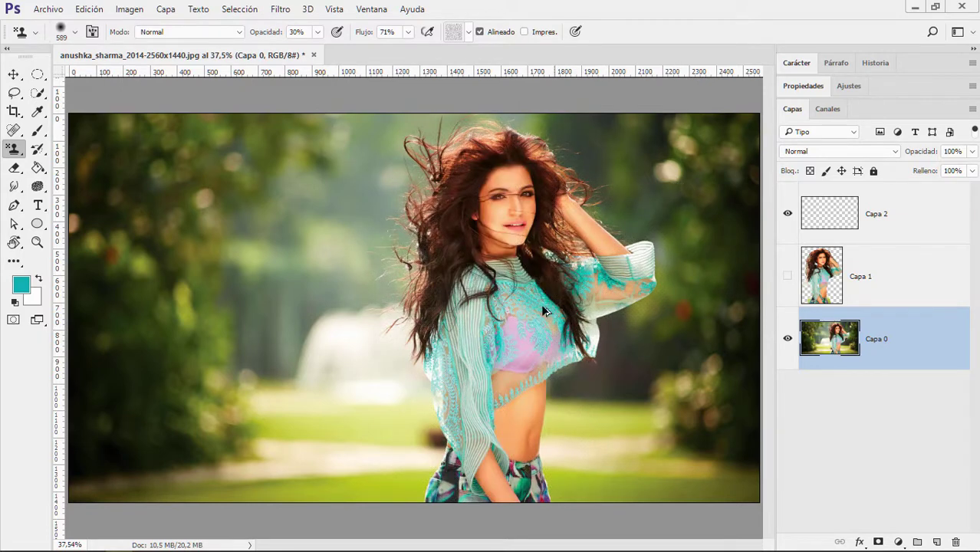
{"action": "mouse_move", "coordinate": [435, 439]}
{"action": "left_mouse_down"}
{"action": "mouse_move", "coordinate": [447, 127]}
{"action": "mouse_move", "coordinate": [426, 330]}
{"action": "left_mouse_up"}
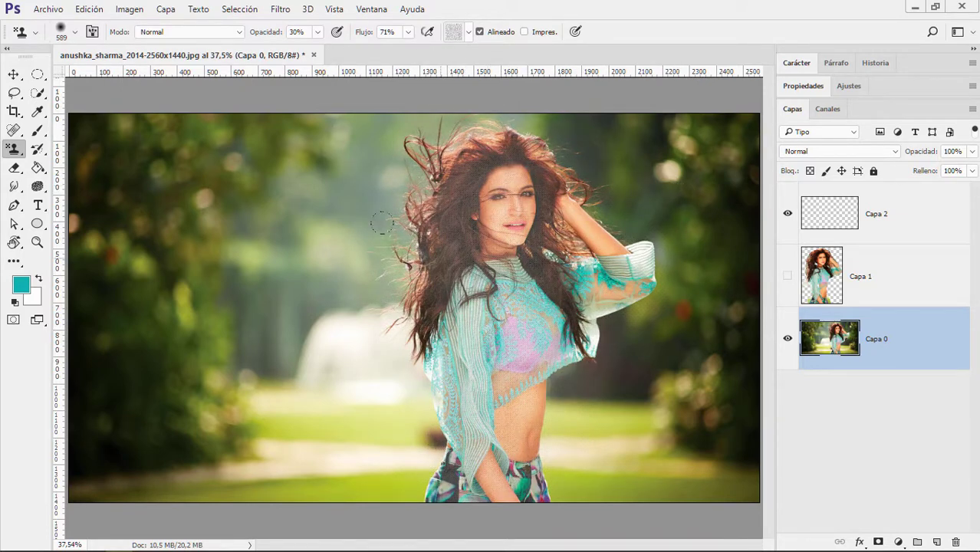
{"action": "mouse_move", "coordinate": [583, 223]}
{"action": "left_mouse_down"}
{"action": "mouse_move", "coordinate": [629, 329]}
{"action": "mouse_move", "coordinate": [437, 238]}
{"action": "left_mouse_up"}
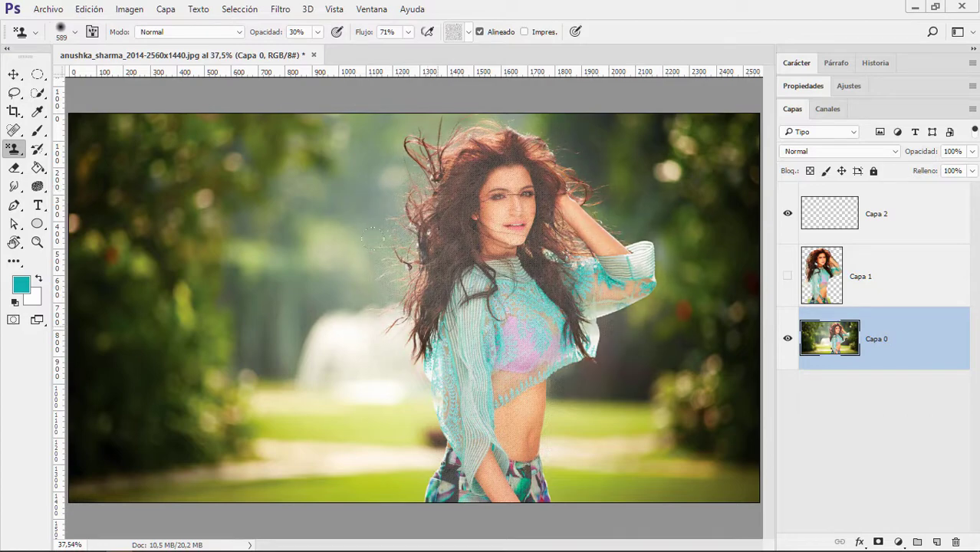
{"action": "key", "text": "ctrl+plus"}
{"action": "key", "text": "ctrl+plus"}
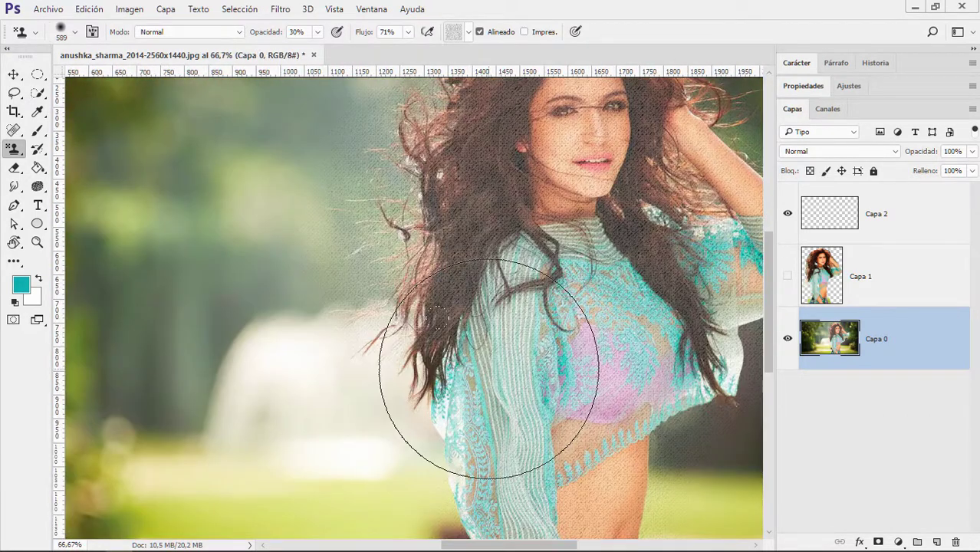
{"action": "left_click_drag", "start_coordinate": [601, 278], "coordinate": [371, 365]}
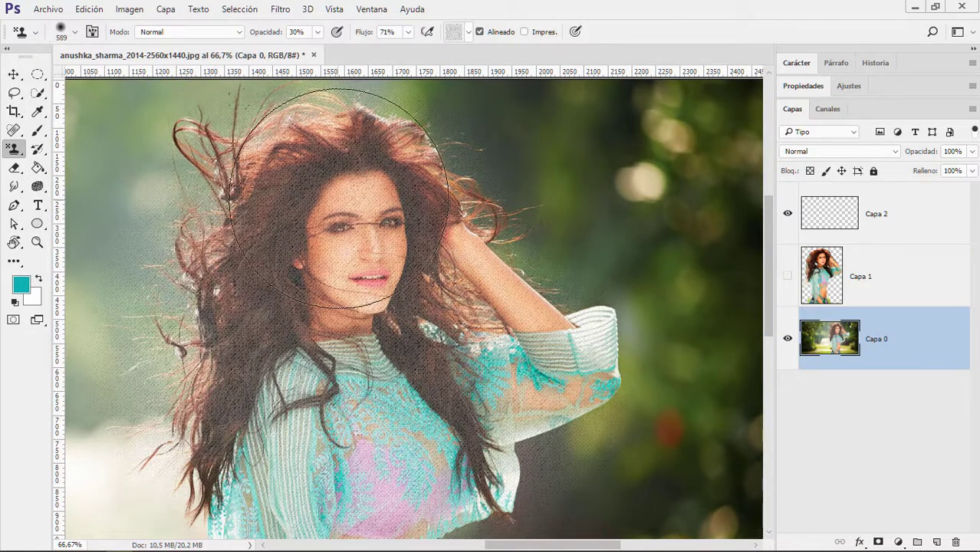
{"action": "left_click", "coordinate": [469, 32]}
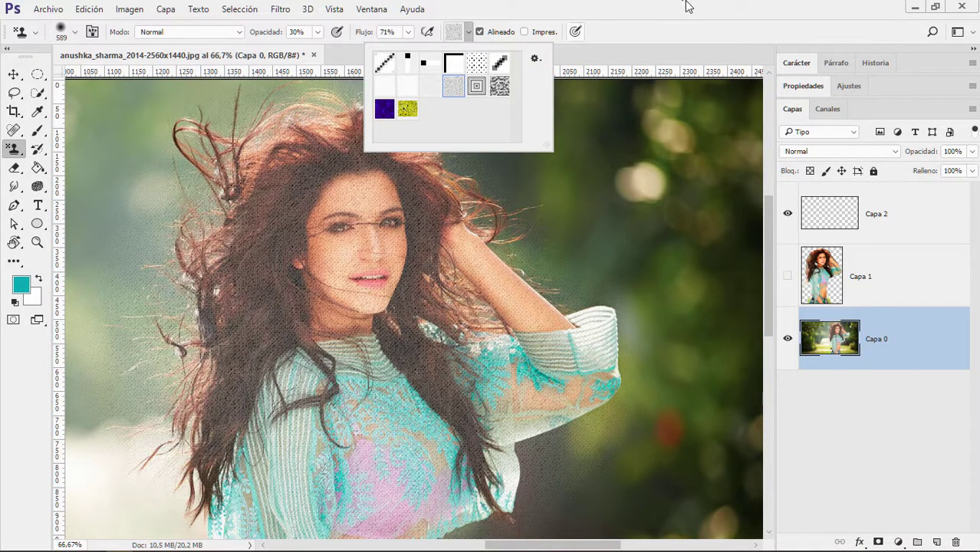